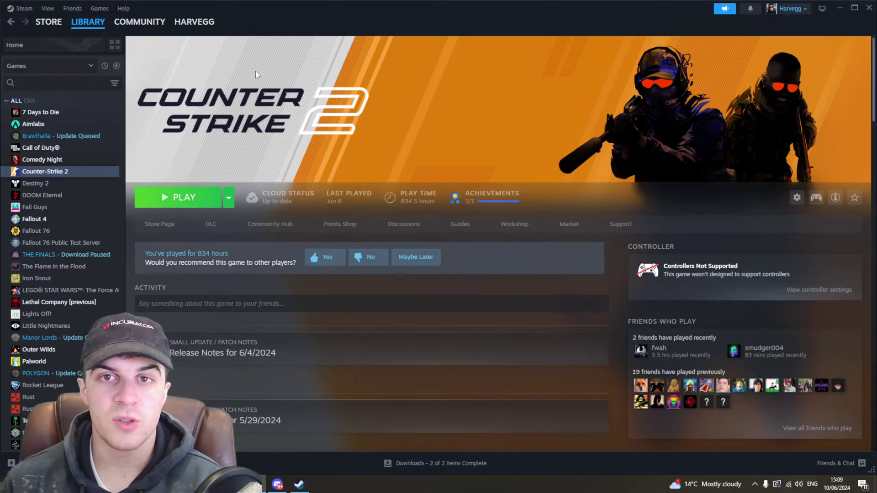
Verify the integrity of Counter-Strike 2's game files from its Installed Files properties page.
right_click(80, 176)
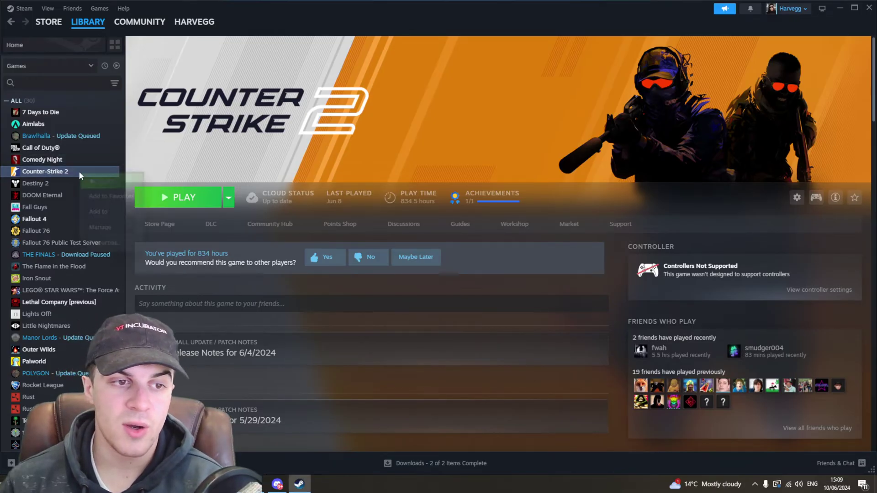
left_click(111, 243)
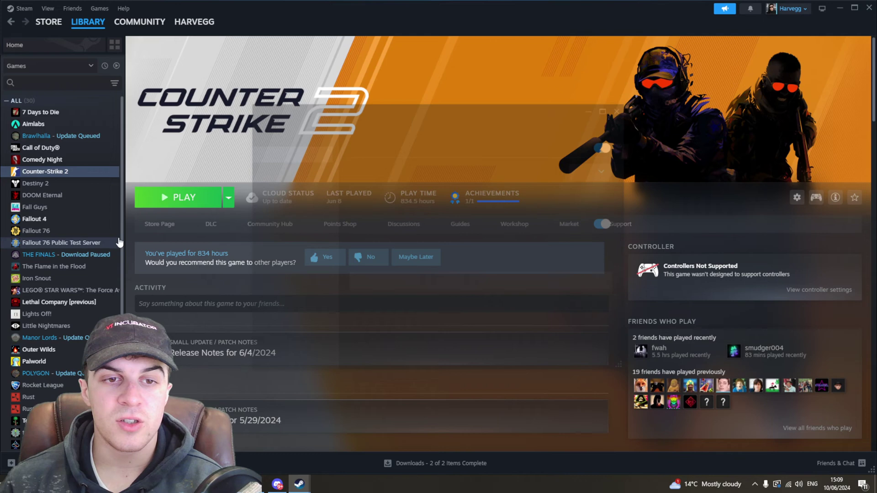
left_click_drag(447, 103, 425, 100)
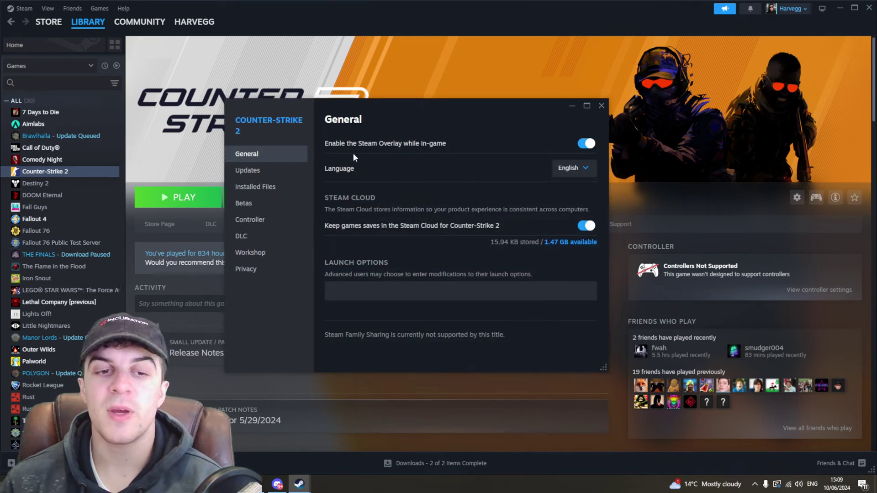
left_click(261, 191)
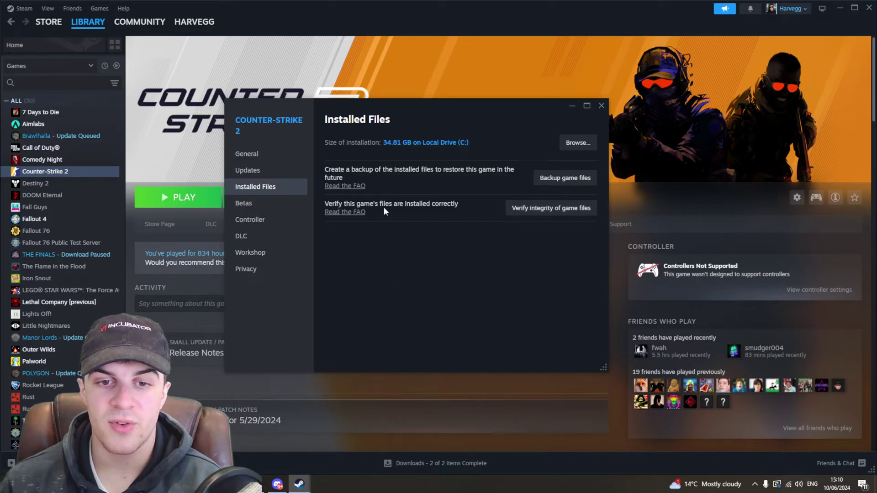
left_click(528, 211)
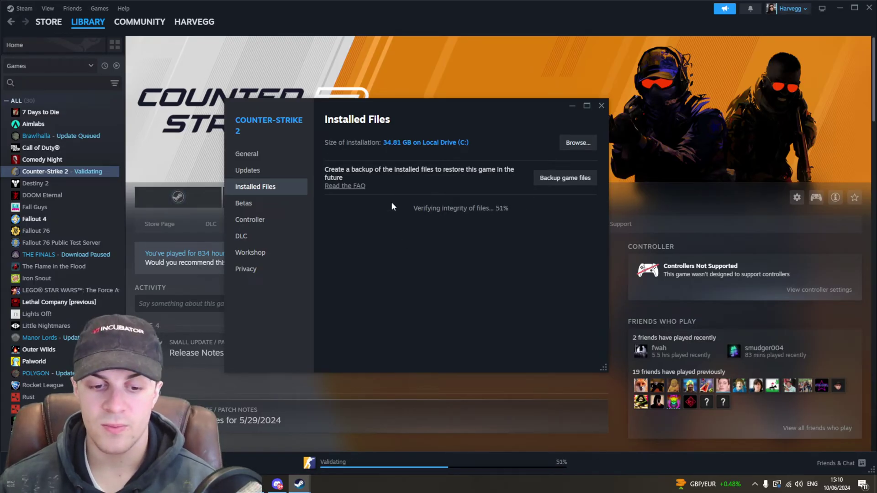
Close Counter-Strike 2's properties and browse its local files in File Explorer.
key("Escape")
right_click(54, 172)
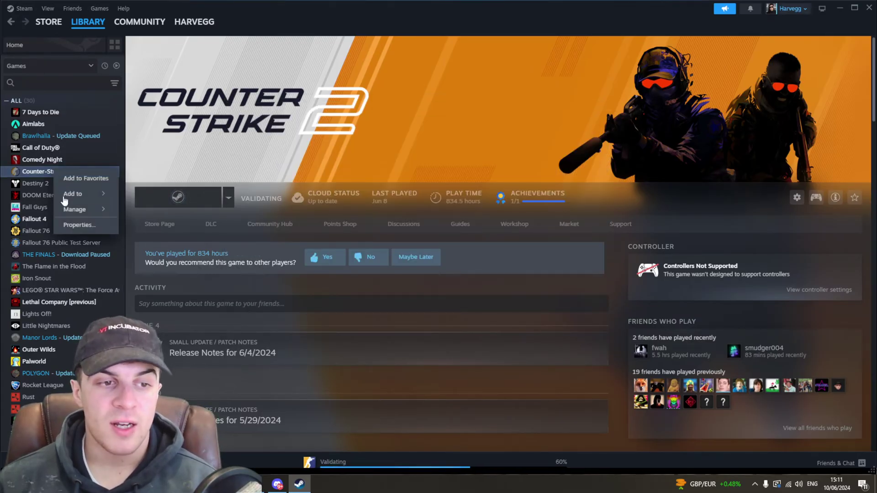
mouse_move(103, 211)
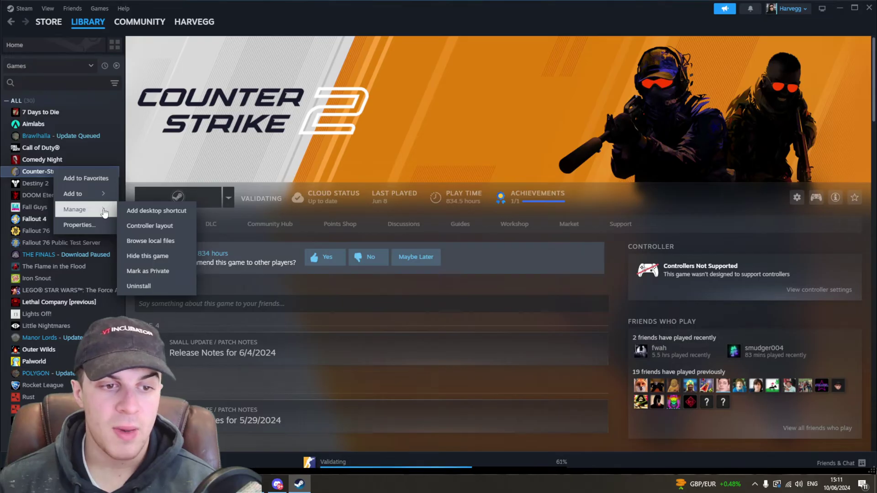
left_click(168, 242)
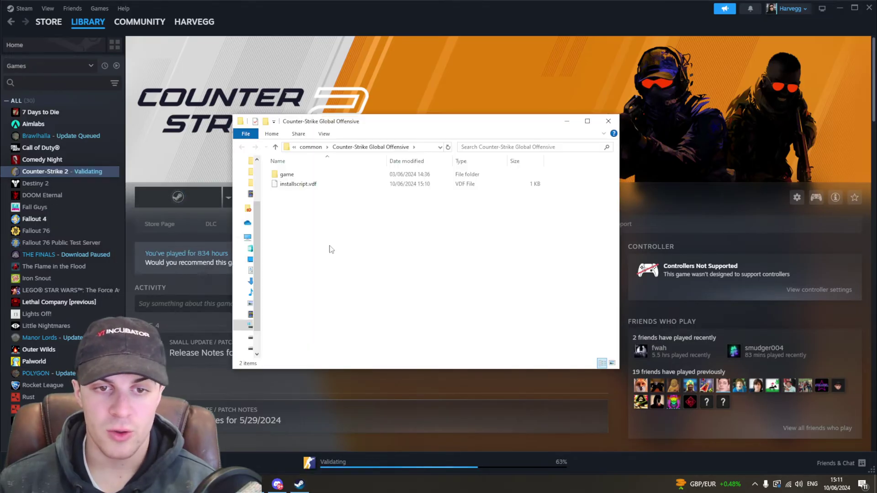
left_click_drag(434, 121, 477, 130)
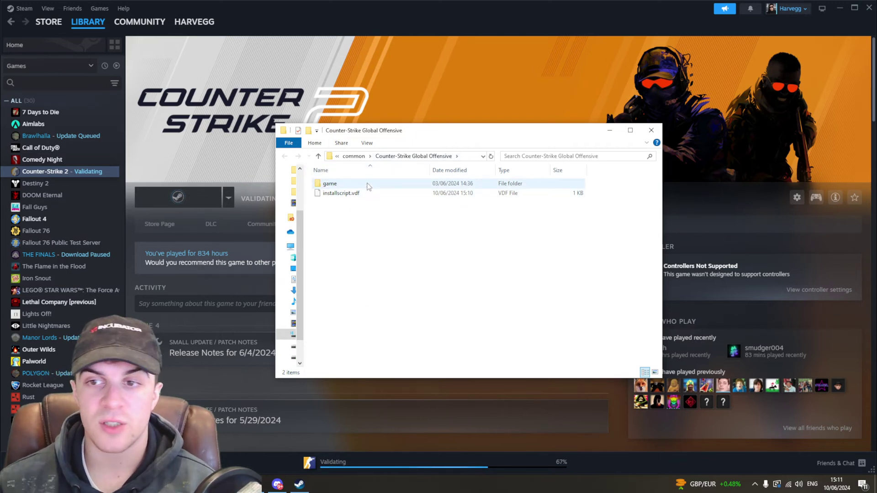
Navigate into the game\bin\win64 folder and select the cs2 application.
mouse_move(368, 187)
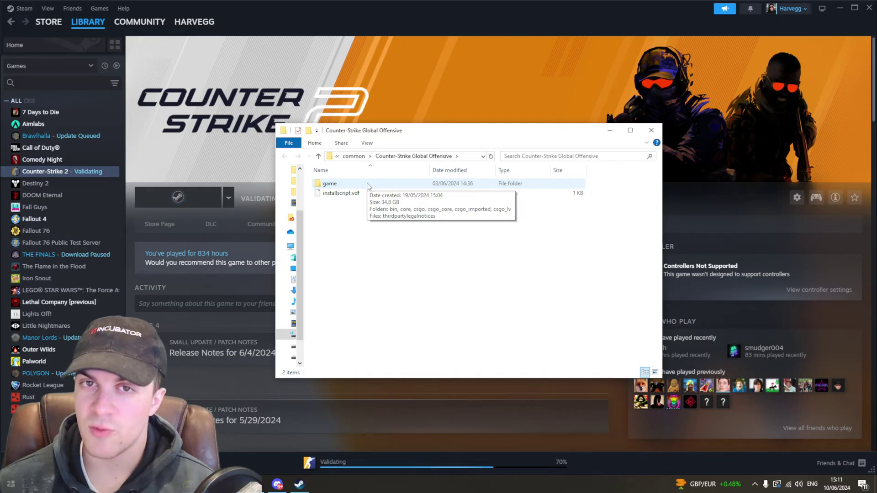
double_click(368, 185)
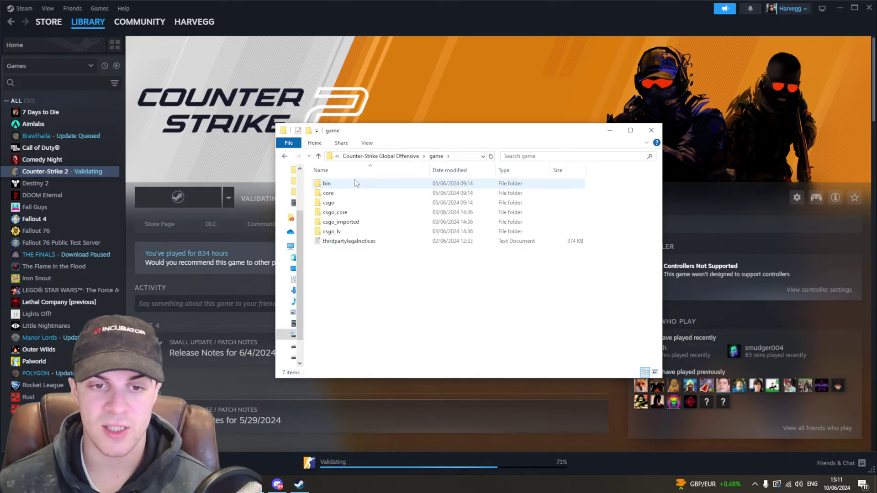
double_click(345, 182)
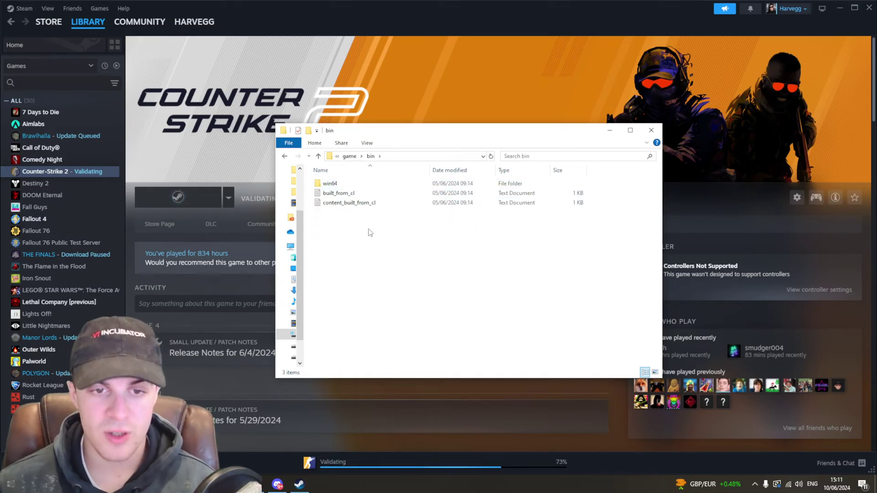
double_click(343, 183)
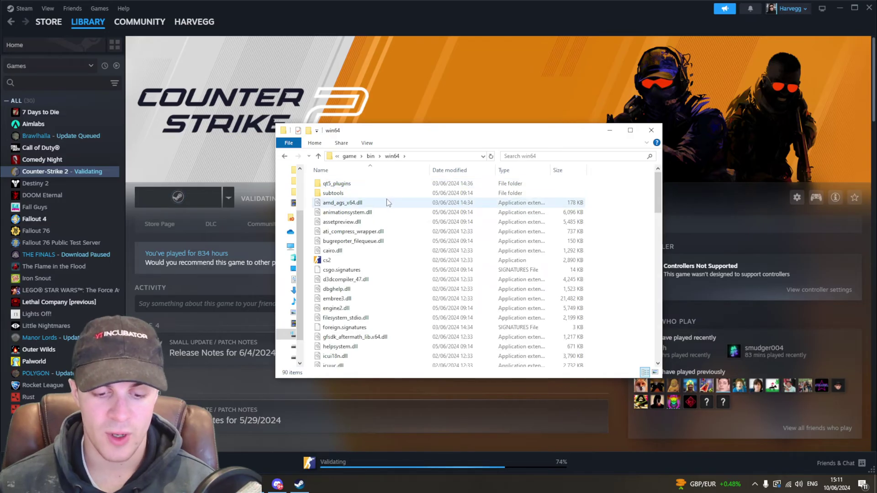
scroll(460, 250, "down", 5)
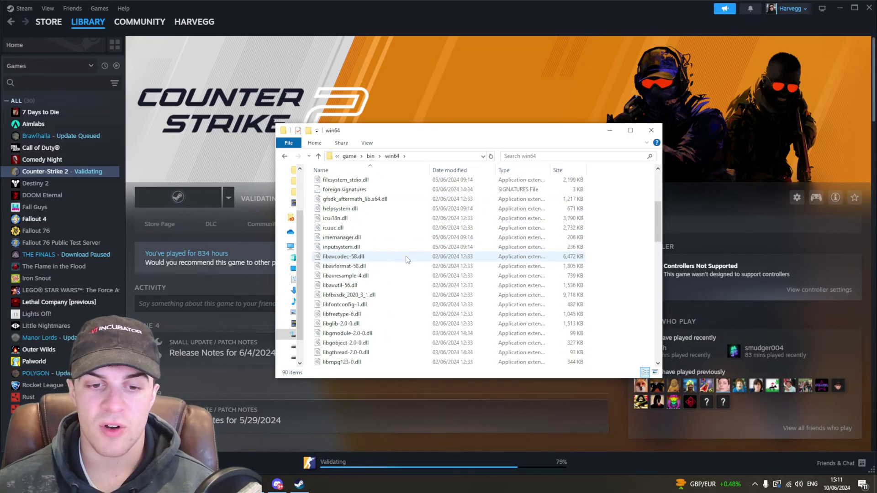
scroll(409, 256, "up", 4)
left_click(360, 228)
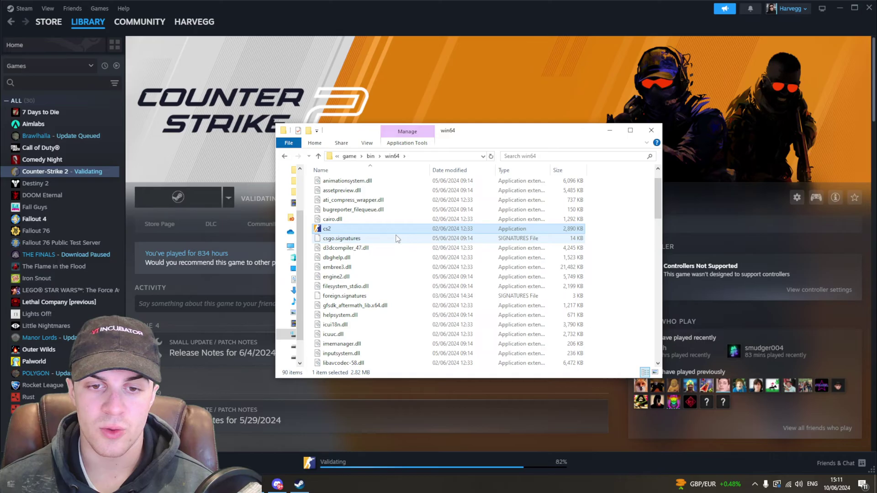
Look through cs2's Security, Compatibility and Previous Versions property tabs.
right_click(396, 231)
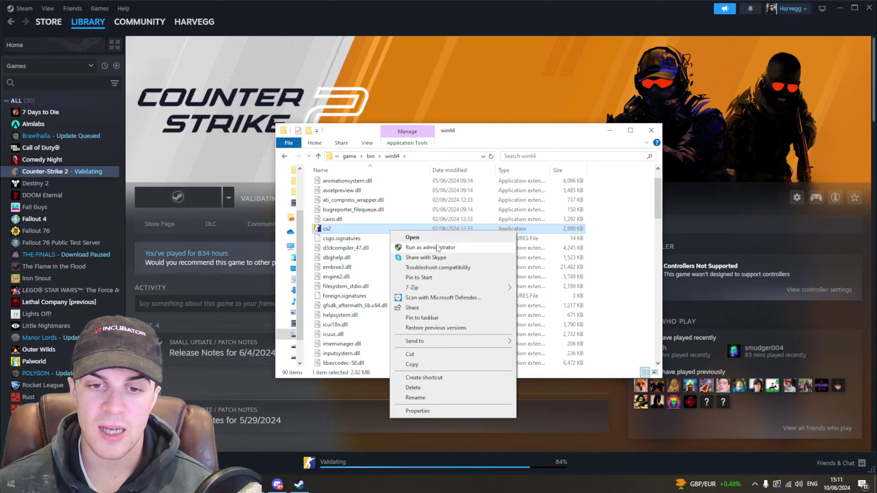
left_click(460, 412)
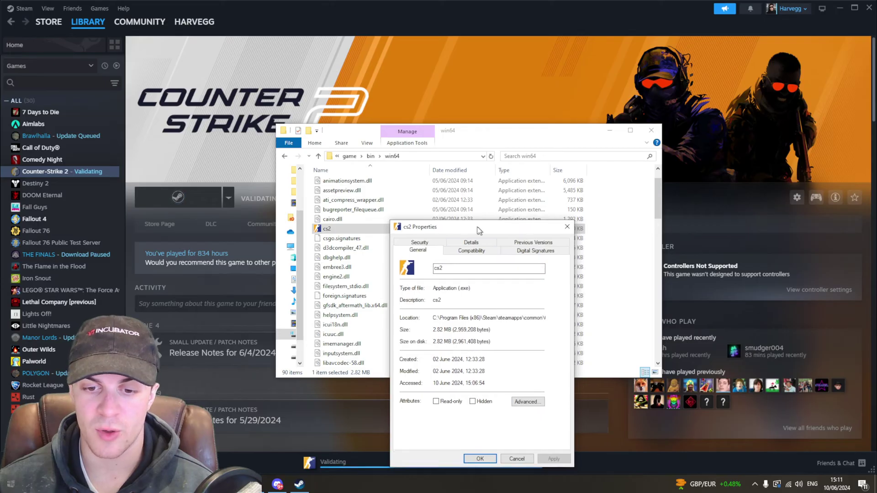
left_click_drag(483, 232, 440, 164)
left_click(388, 180)
left_click(433, 179)
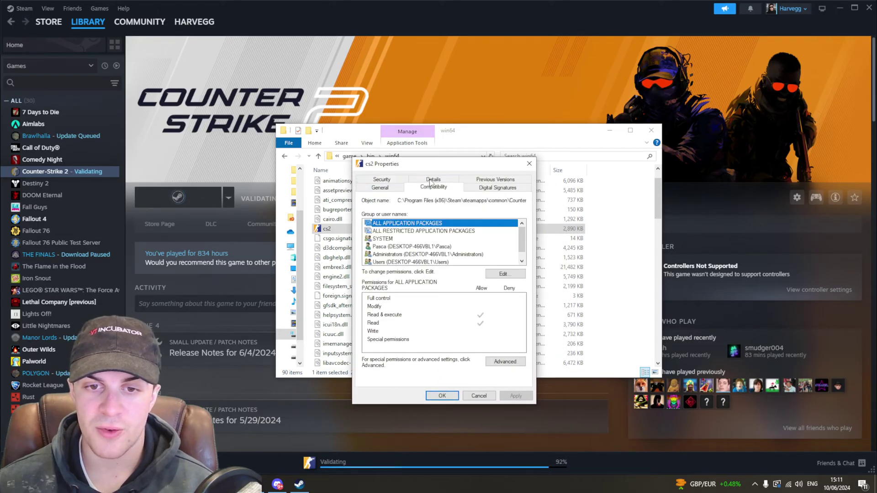
left_click(488, 180)
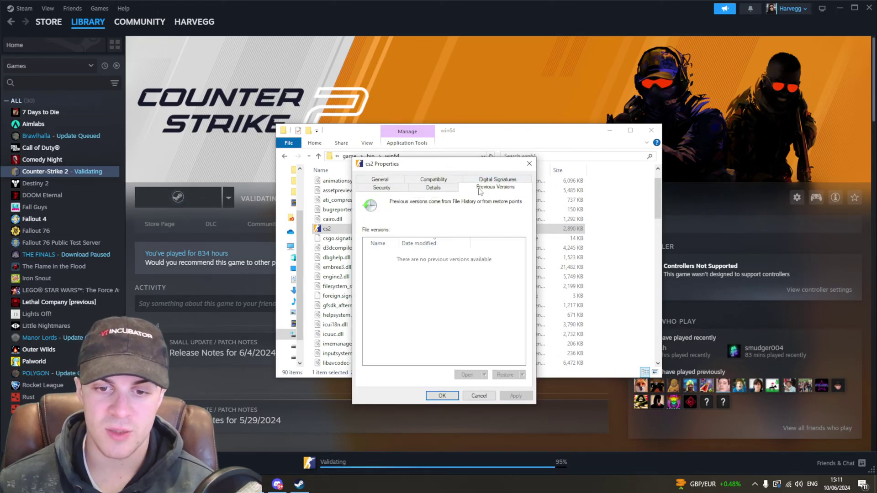
left_click(418, 180)
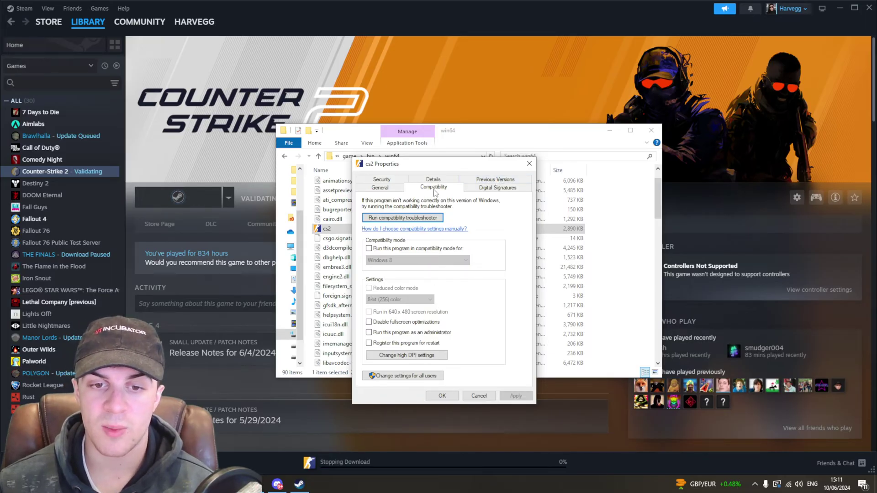
Try Windows 8 compatibility mode for cs2, switch it back off, then close its properties.
left_click(369, 249)
left_click(408, 260)
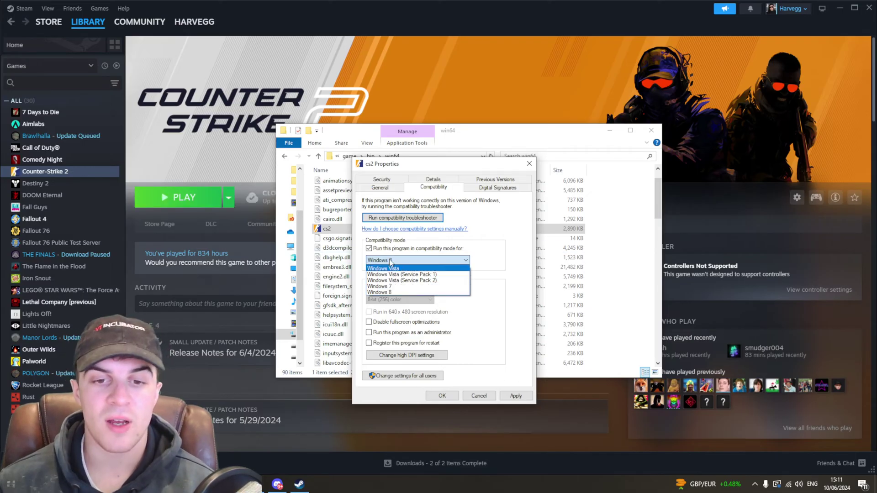
left_click(509, 284)
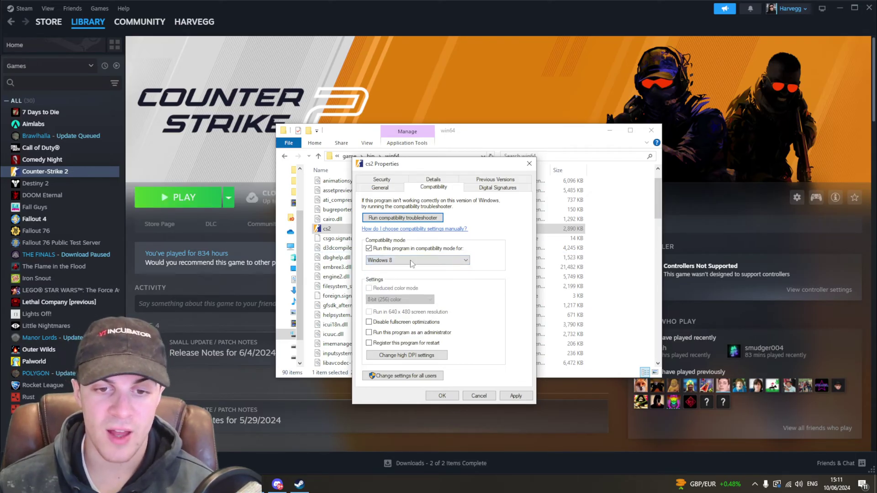
left_click(369, 249)
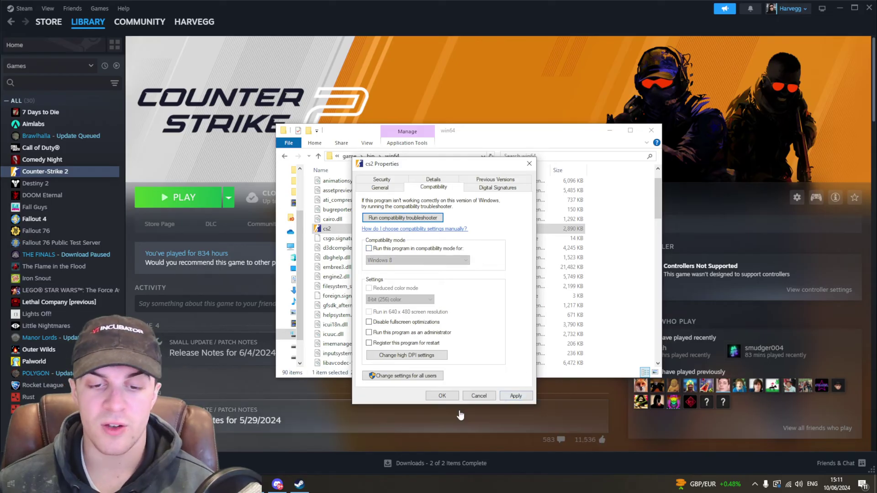
left_click(395, 181)
left_click(379, 180)
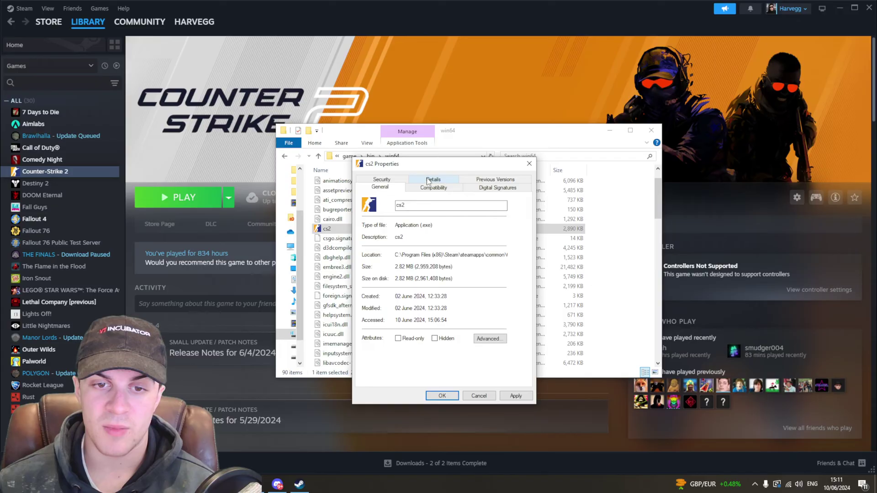
left_click(529, 163)
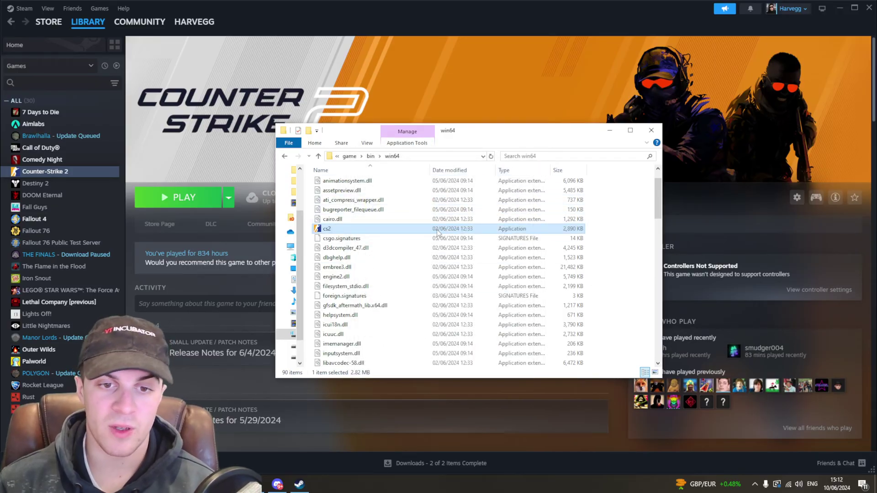
From the game folder, browse the bin and core subfolders.
scroll(505, 190, "down", 8)
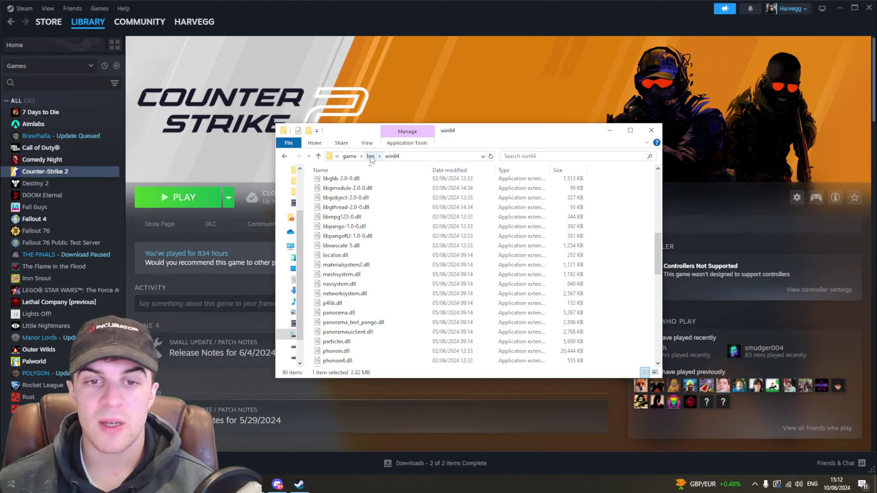
left_click(350, 157)
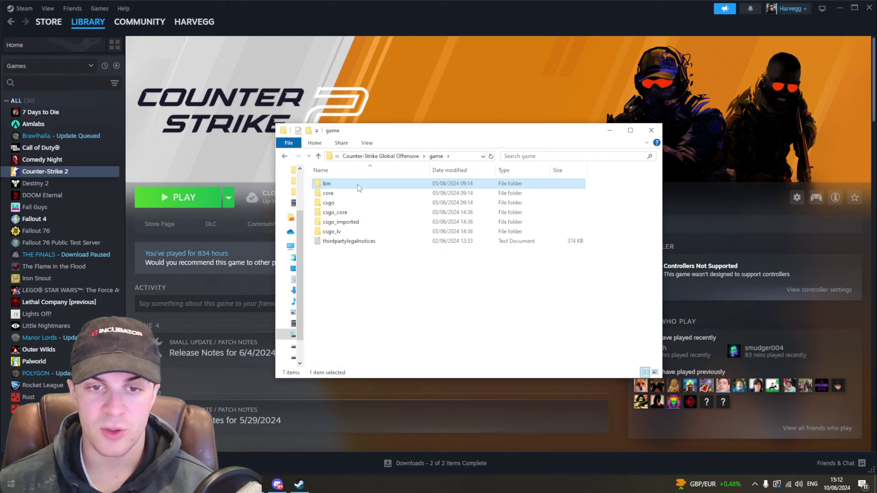
double_click(363, 185)
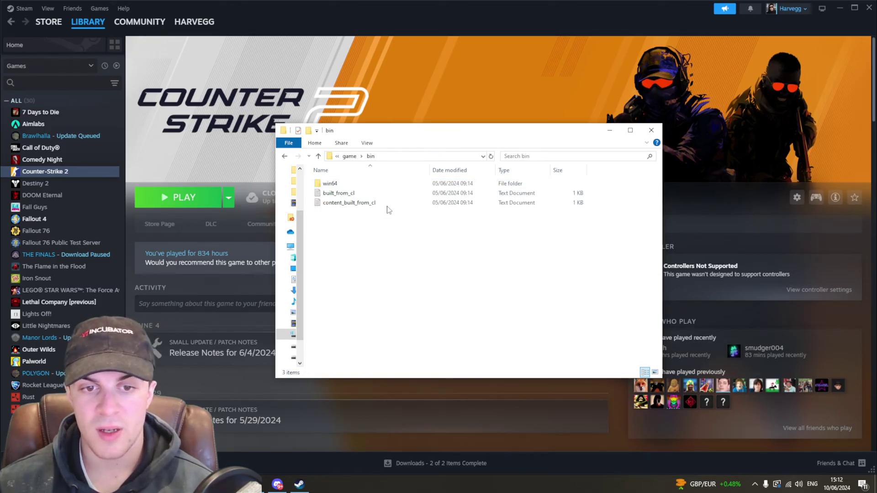
left_click(349, 156)
double_click(363, 194)
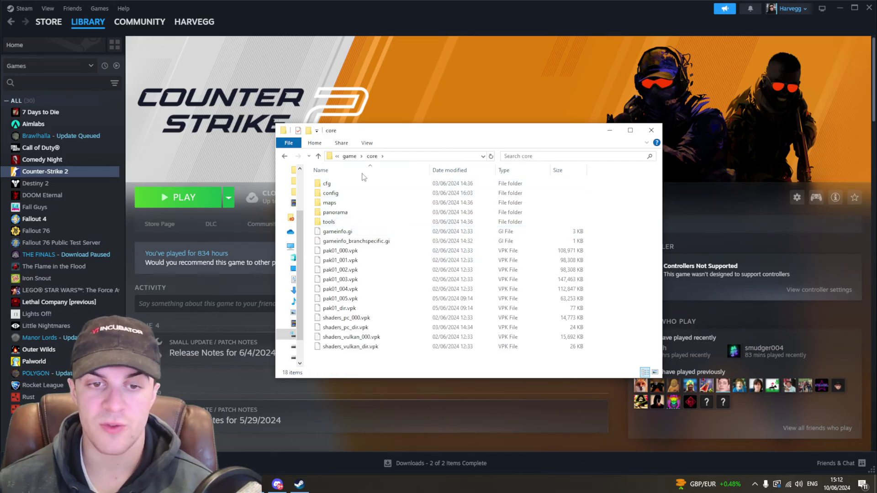
left_click(349, 156)
Browse the csgo, csgo_core, csgo_imported and csgo_lv subfolders, returning to game each time.
double_click(354, 204)
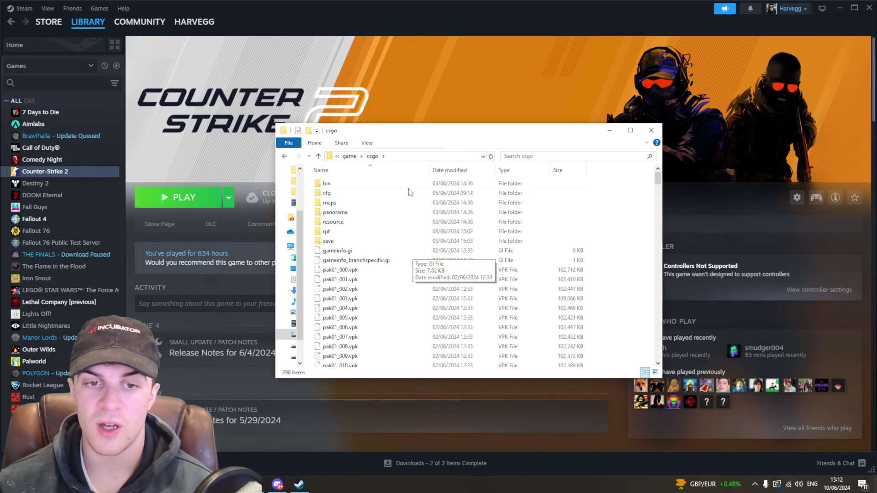
left_click(349, 157)
double_click(359, 212)
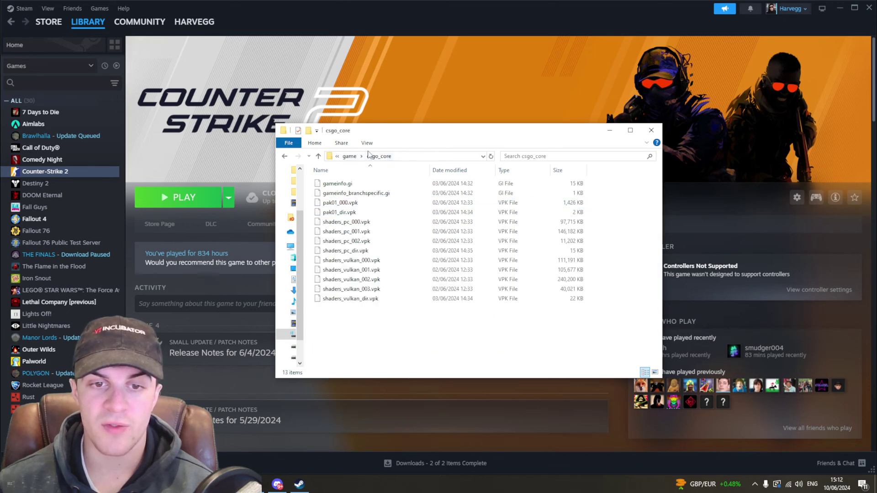
left_click(355, 156)
double_click(356, 223)
left_click(350, 156)
double_click(343, 232)
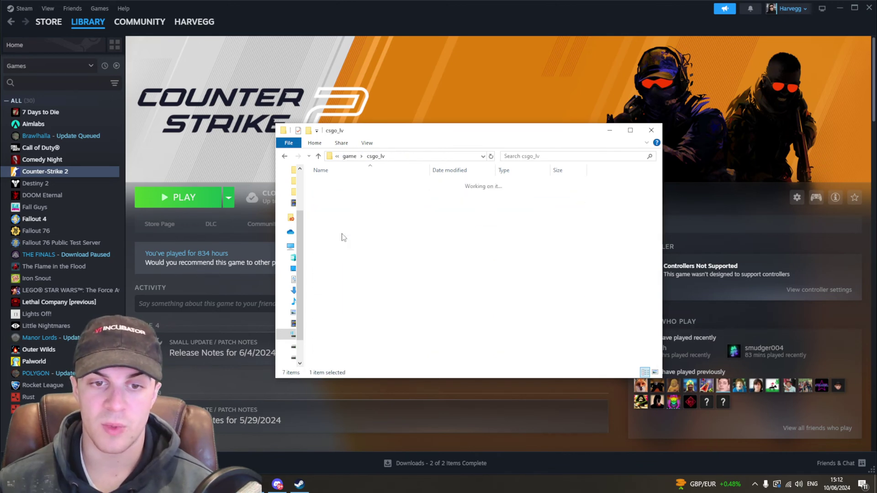
left_click(349, 156)
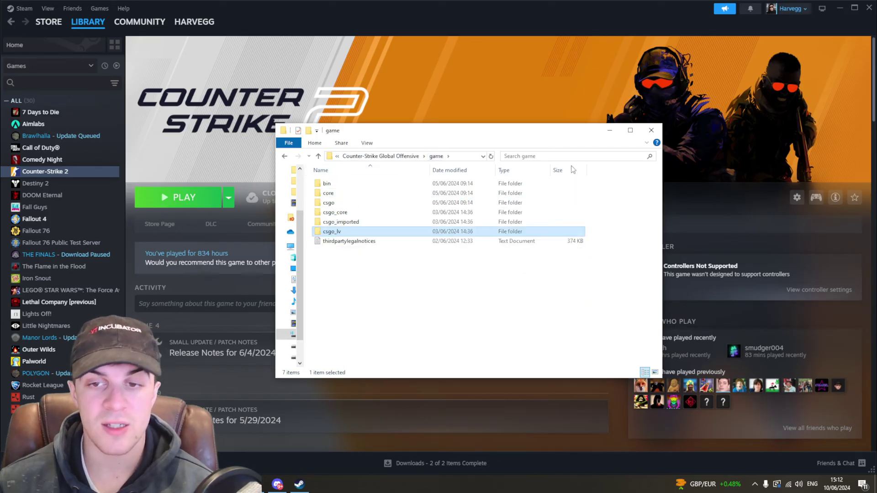
left_click(650, 130)
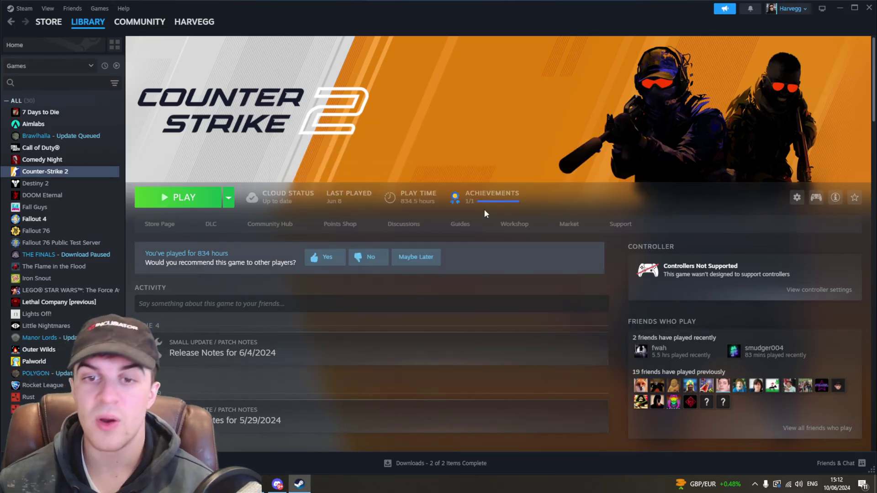
right_click(74, 173)
mouse_move(105, 228)
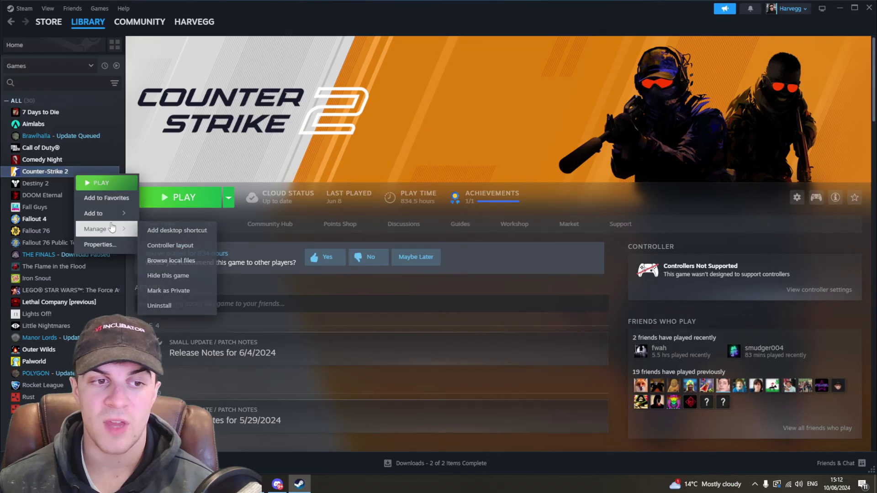
left_click(183, 306)
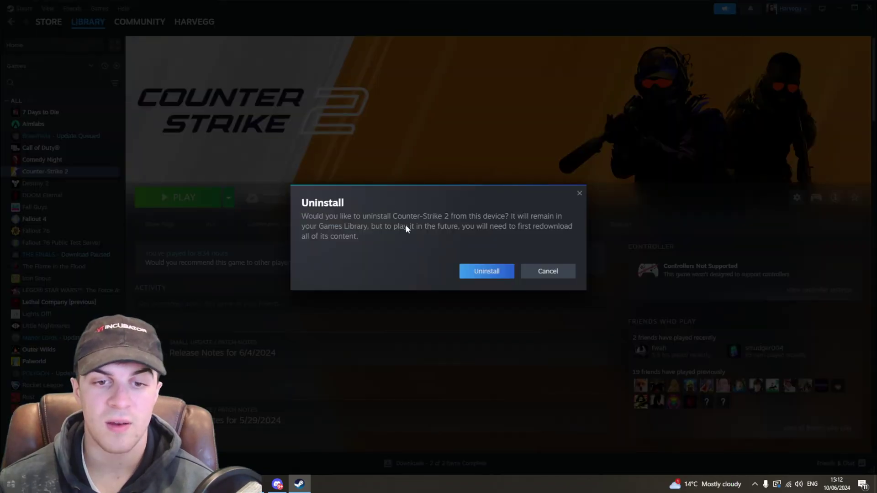
left_click(579, 194)
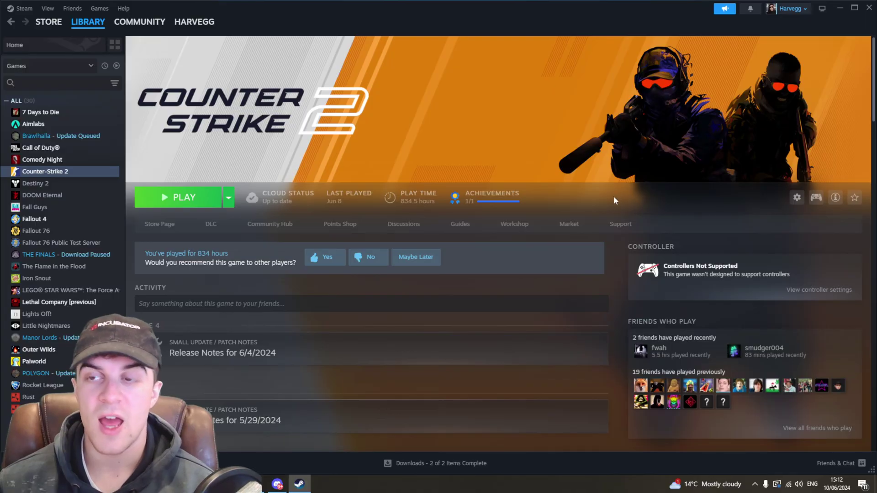